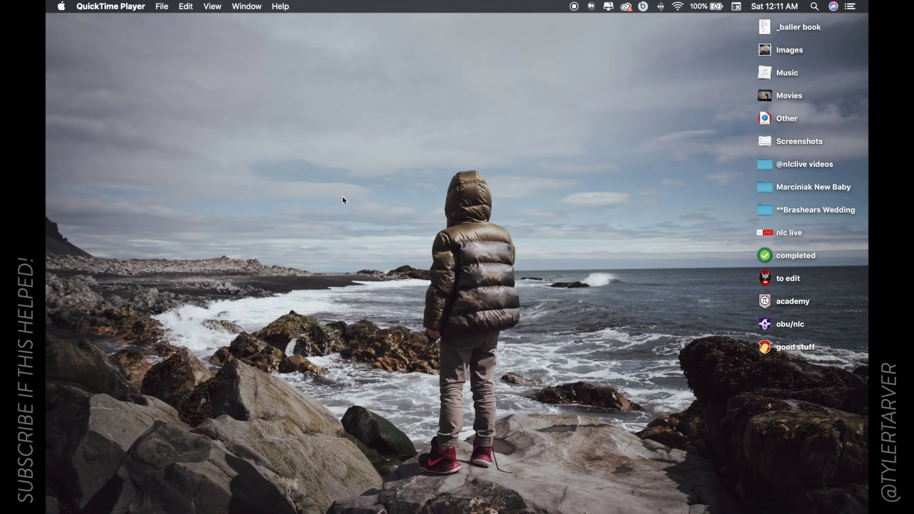
- Switch to the Chrome space, highlight the 'Share Your Google Form' skill, and go to the Copy of Parent Information form
key("ctrl+Right")
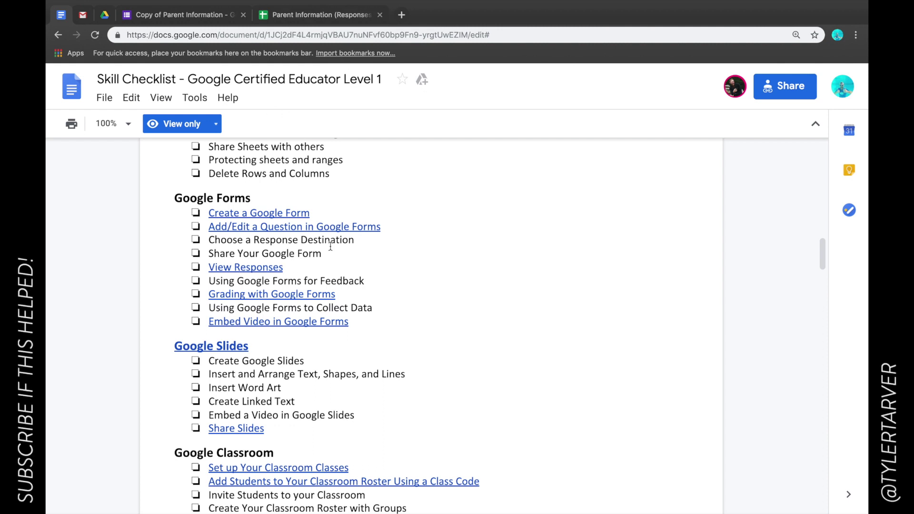
triple_click(225, 253)
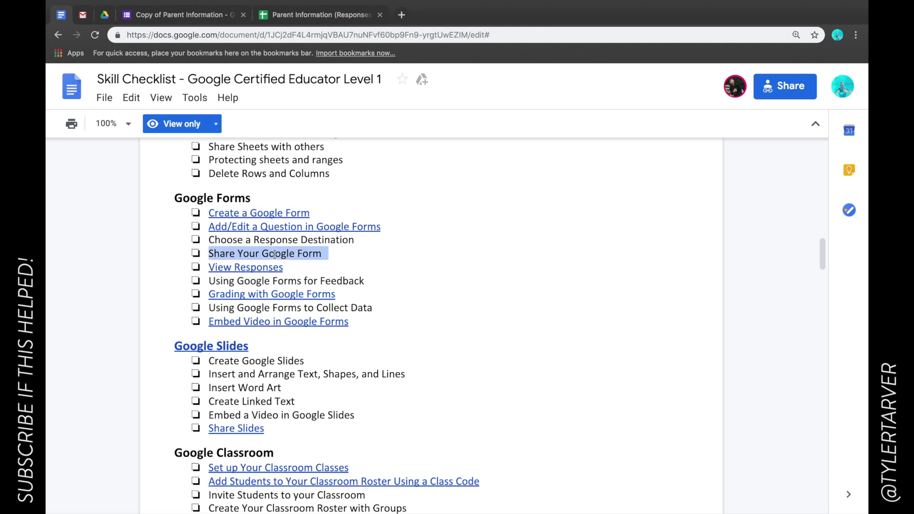
left_click(211, 17)
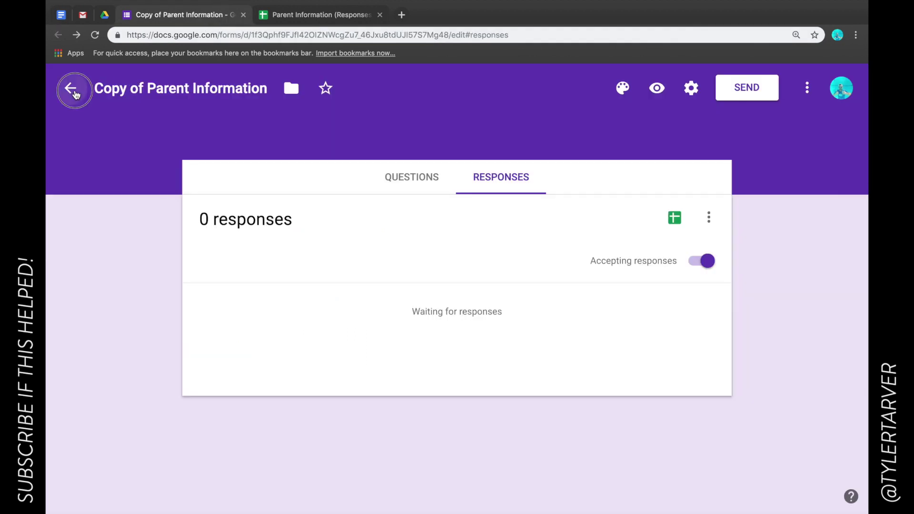
- Close the copy, Forms home and responses tabs, then open the original Parent Information form in the editor
left_click(70, 88)
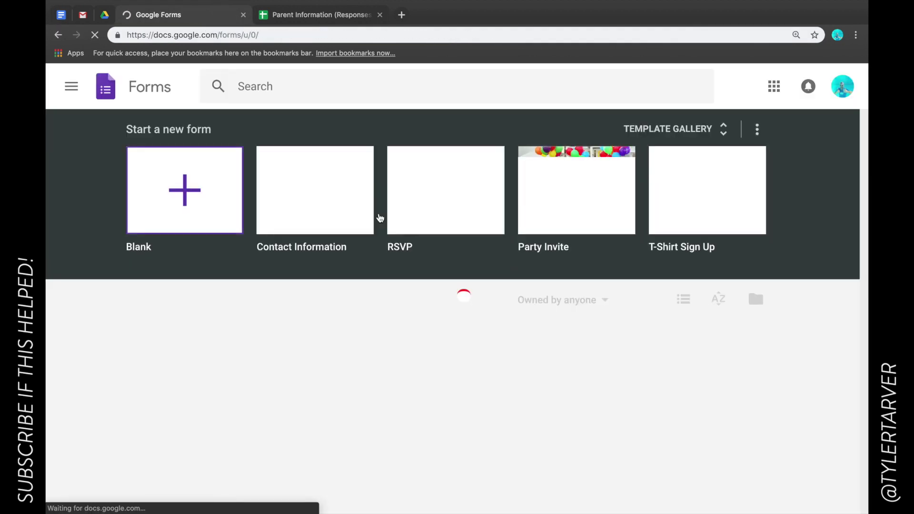
left_click(241, 15)
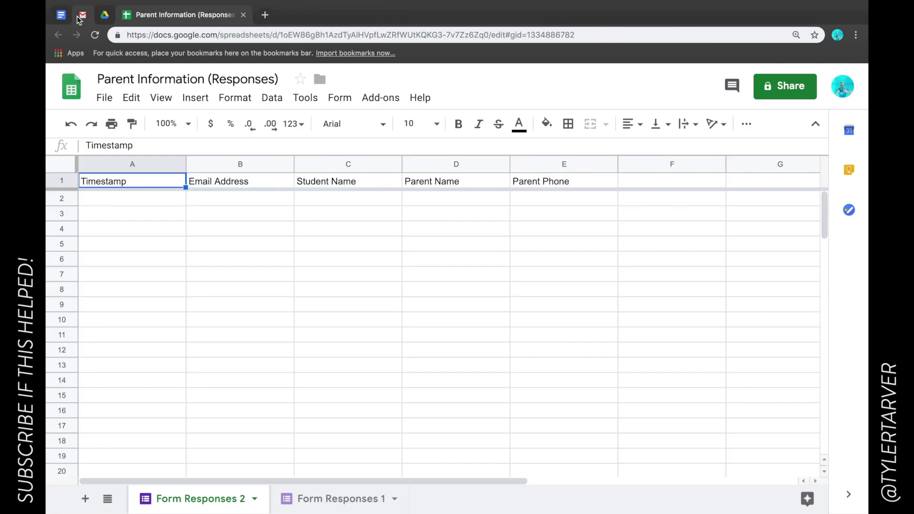
key("ctrl+shift+t")
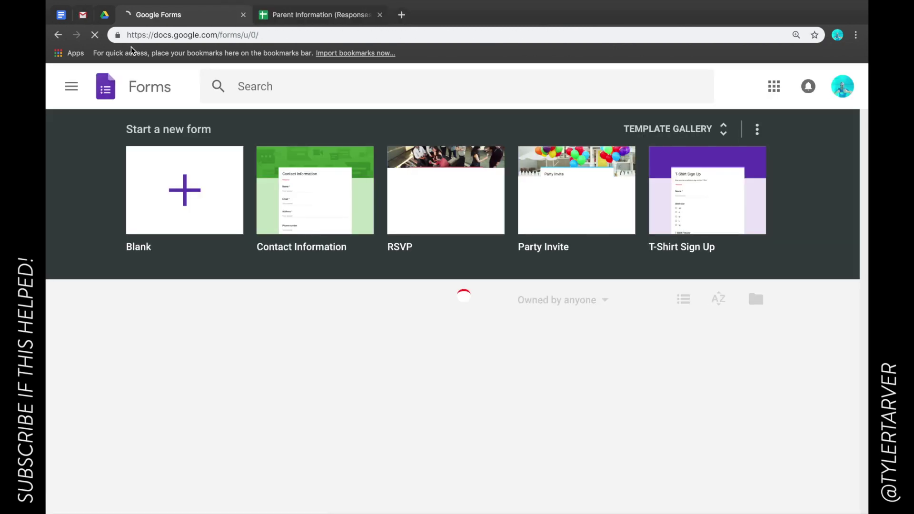
key("ctrl+shift+t")
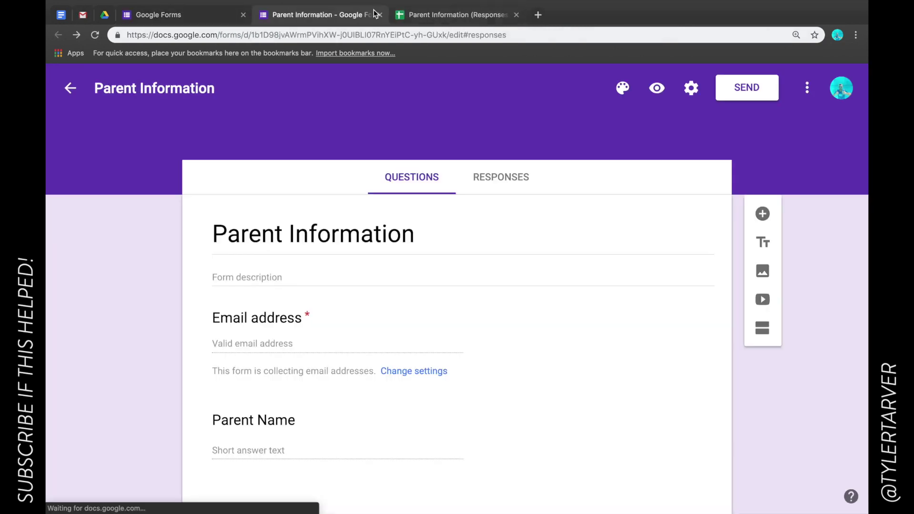
left_click(380, 15)
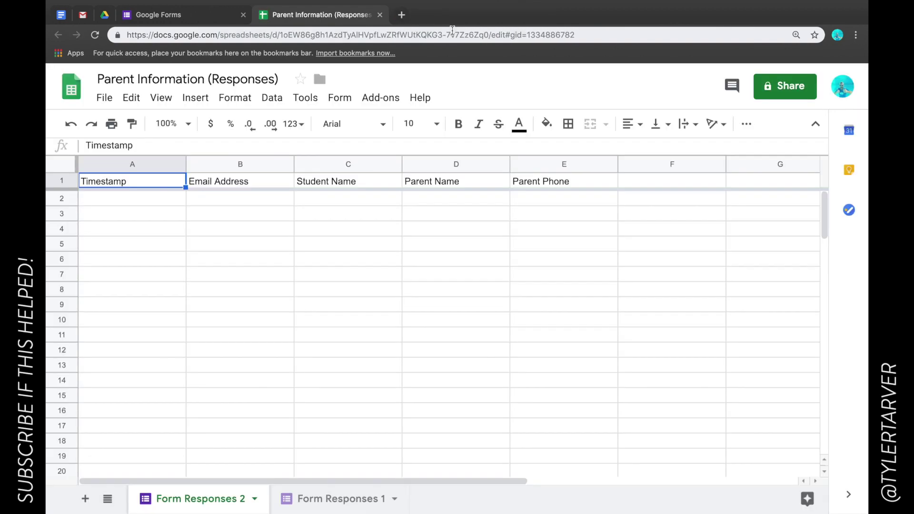
left_click(380, 15)
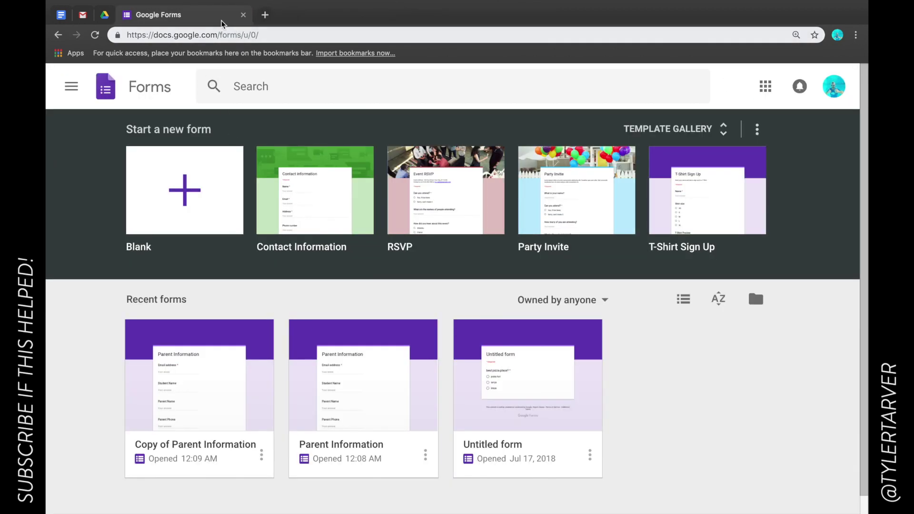
left_click(362, 403)
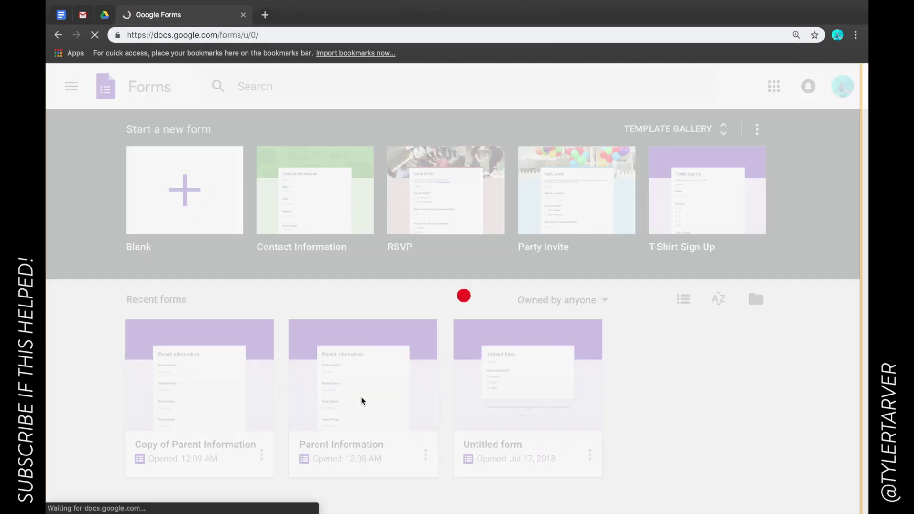
scroll(403, 317, "down", 2)
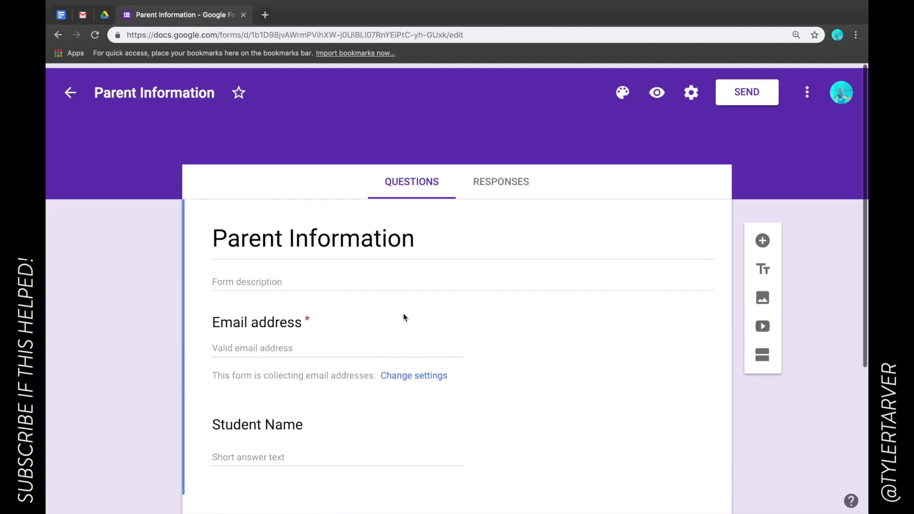
scroll(403, 317, "down", 5)
scroll(403, 317, "up", 5)
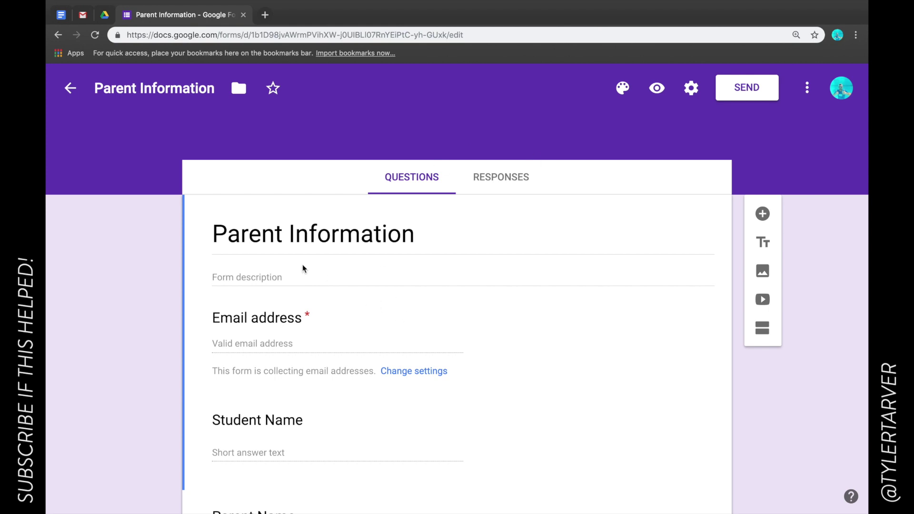
scroll(302, 267, "down", 3)
scroll(302, 264, "up", 3)
left_click(745, 91)
- Address the invitation email to a suggested contact, keeping subject Parent Information and the default message
scroll(395, 274, "down", 1)
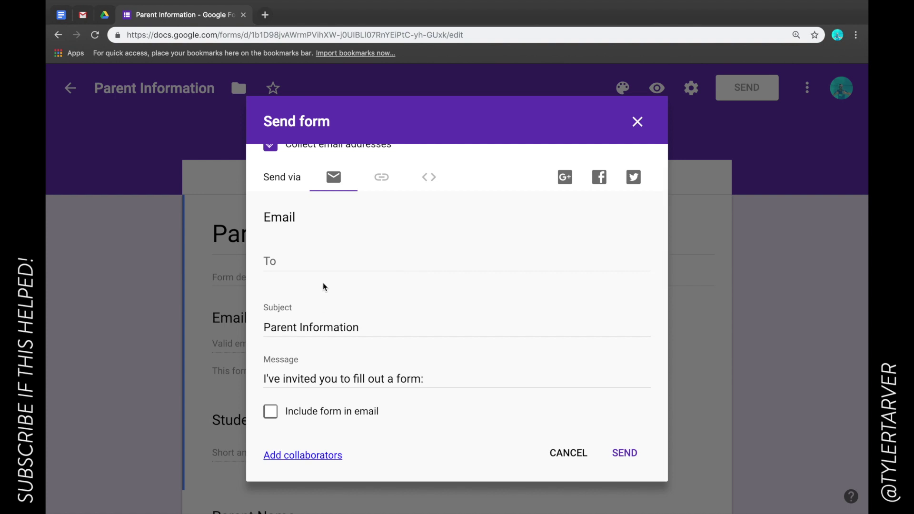
left_click(325, 262)
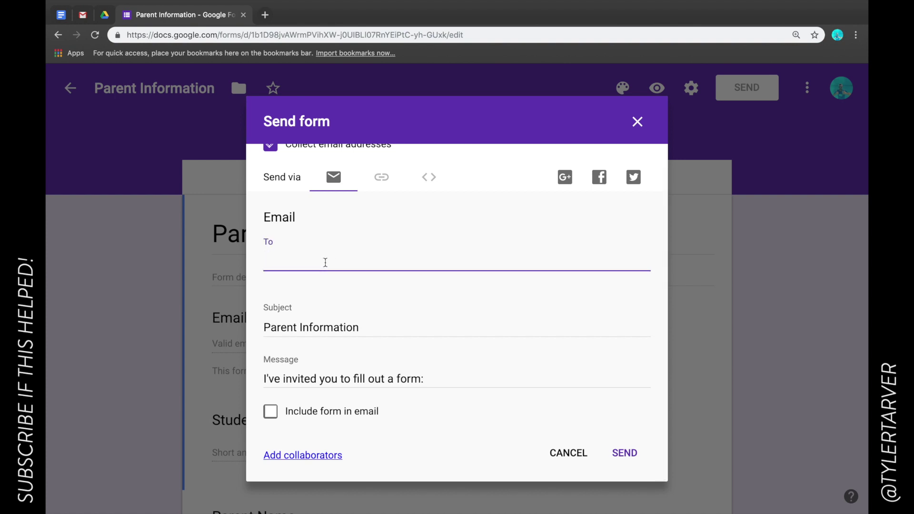
type("tyler")
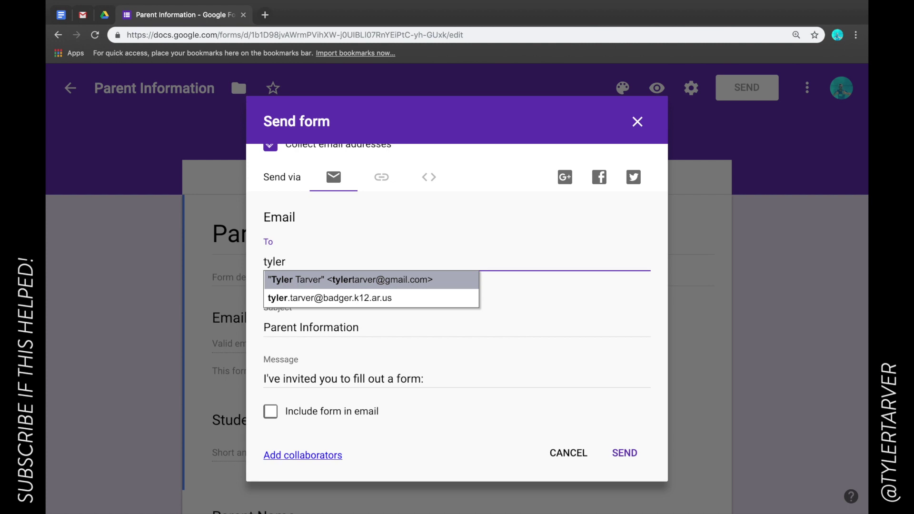
key("Return")
left_click(380, 326)
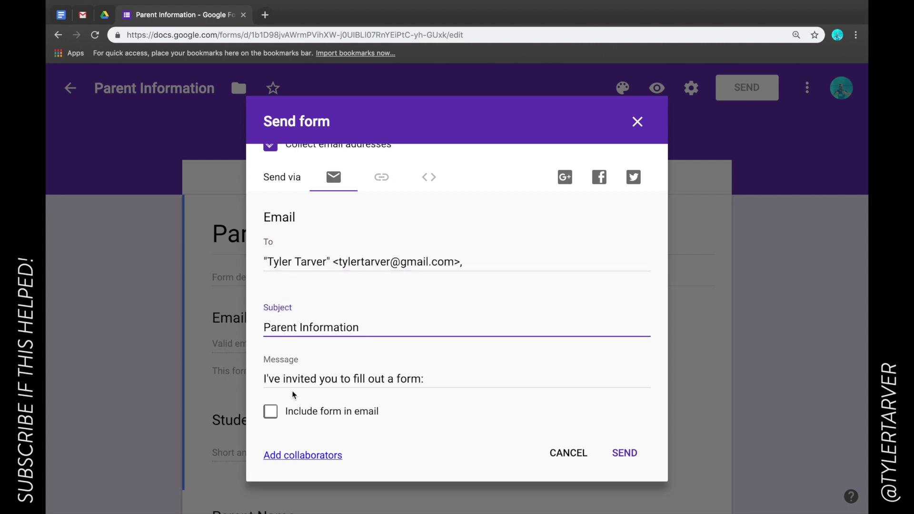
left_click(371, 379)
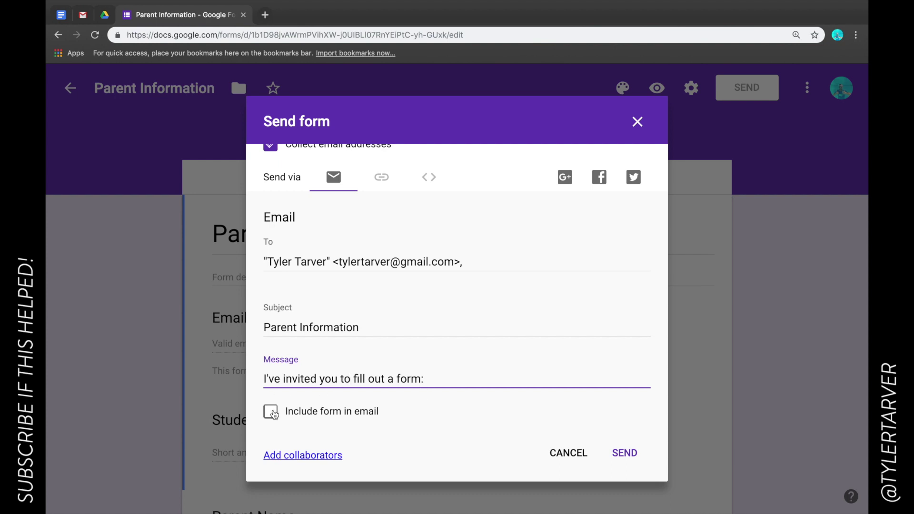
- Toggle 'Include form in email' on and off, finally leaving it checked
left_click(273, 414)
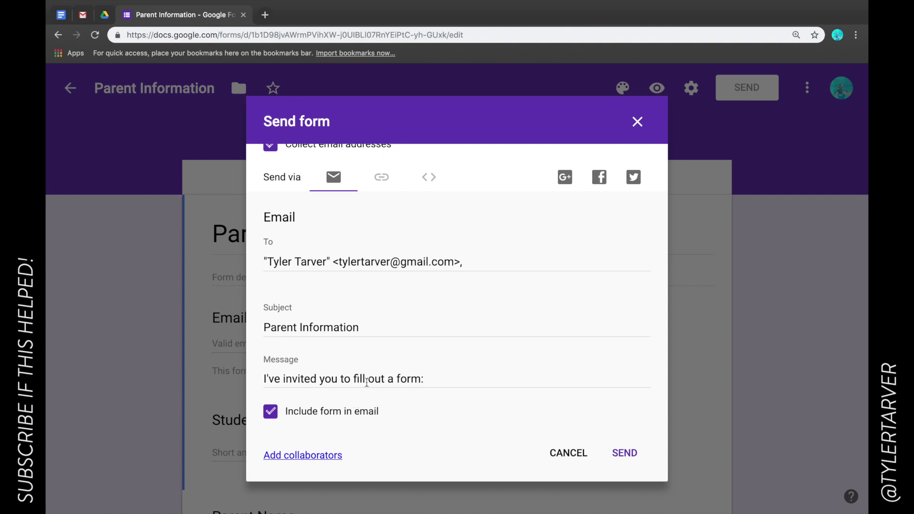
double_click(375, 379)
left_click(273, 413)
left_click(270, 413)
left_click(271, 411)
left_click(273, 414)
scroll(455, 279, "up", 1)
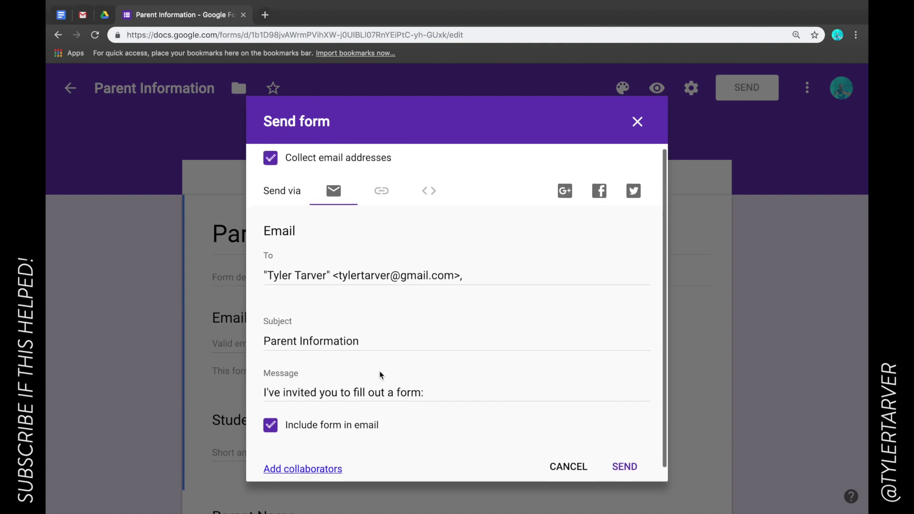
scroll(383, 374, "down", 1)
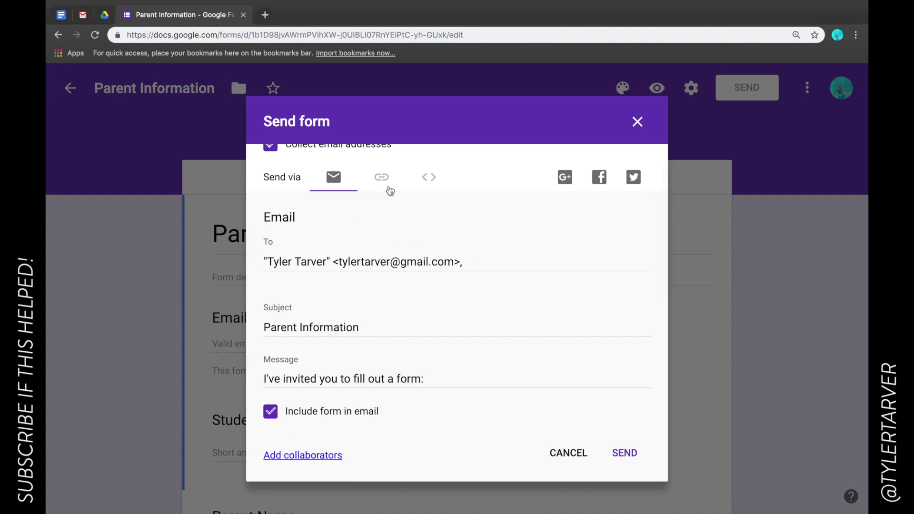
- Shorten the form's share link to a goo.gl URL, view the embed HTML, and return to Email
left_click(388, 184)
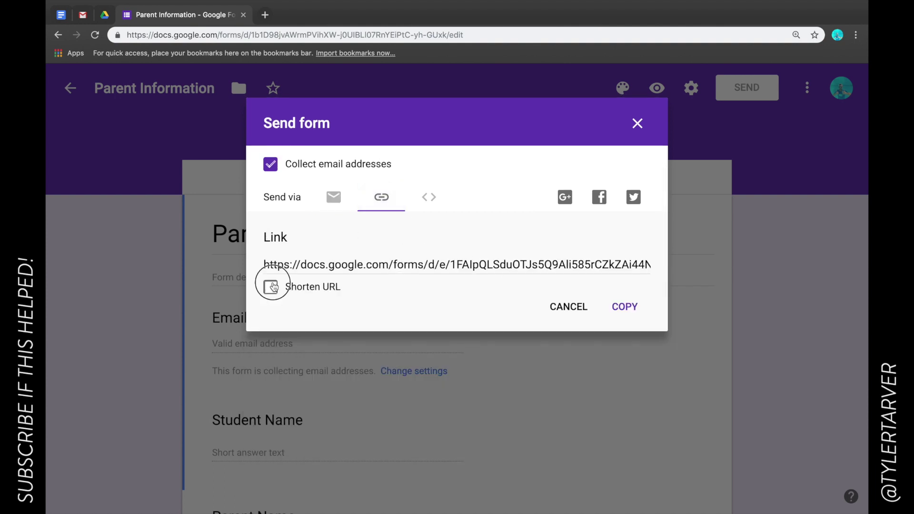
left_click(270, 286)
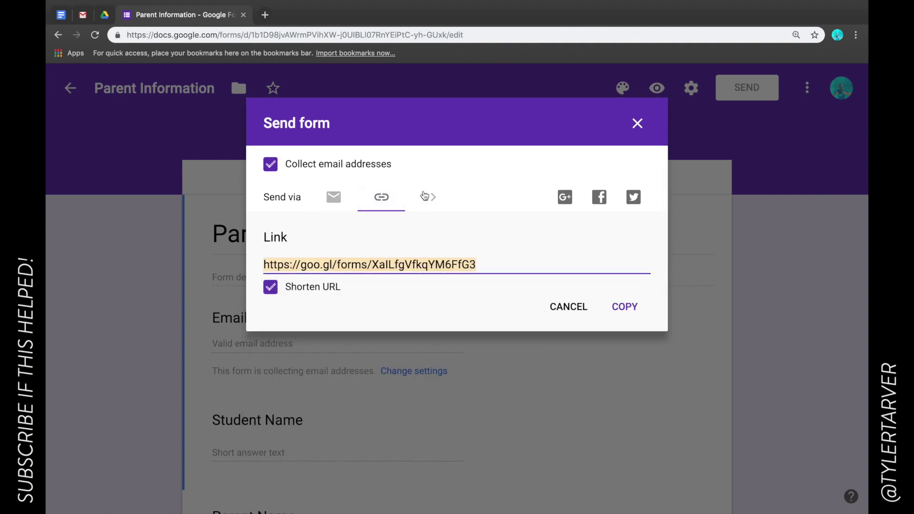
left_click(430, 199)
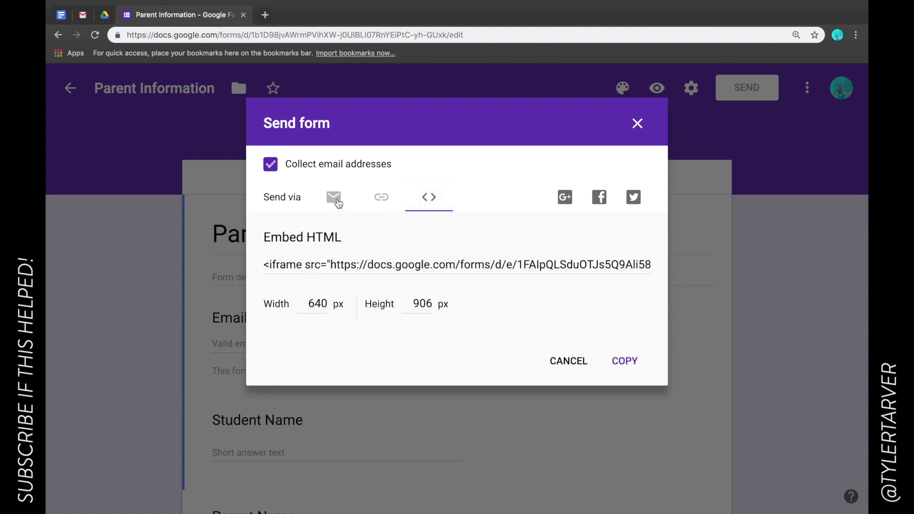
left_click(334, 198)
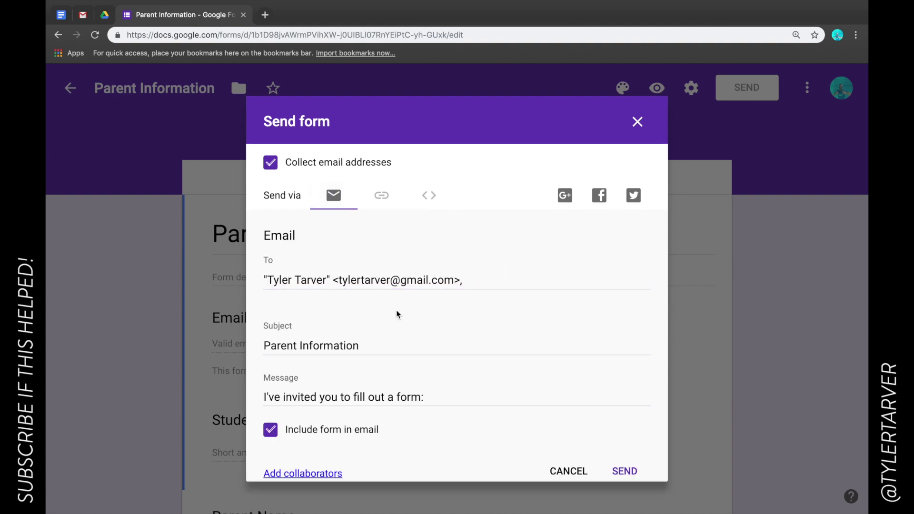
scroll(400, 319, "down", 1)
- Send the invitation email, preview the live form in a new tab, and return to the editor
left_click(630, 461)
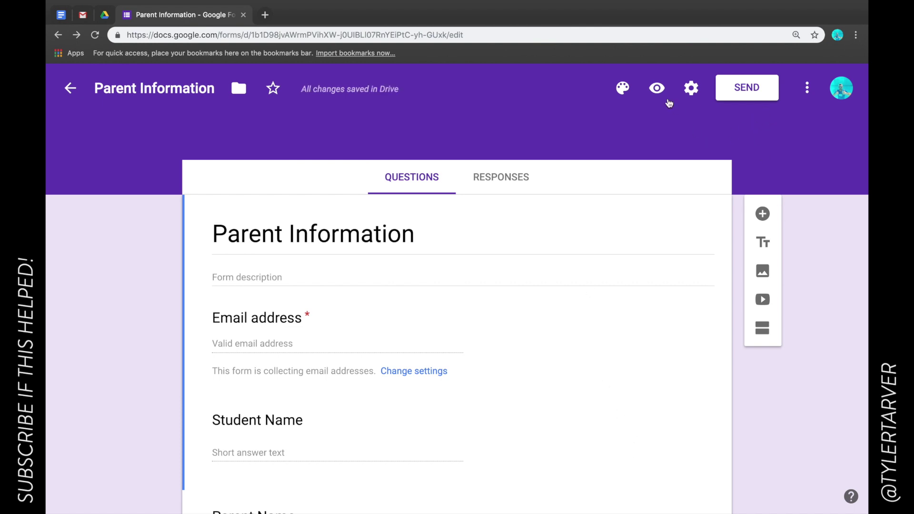
left_click(657, 89)
scroll(441, 279, "down", 2)
scroll(442, 279, "up", 1)
scroll(442, 278, "down", 6)
scroll(441, 279, "up", 7)
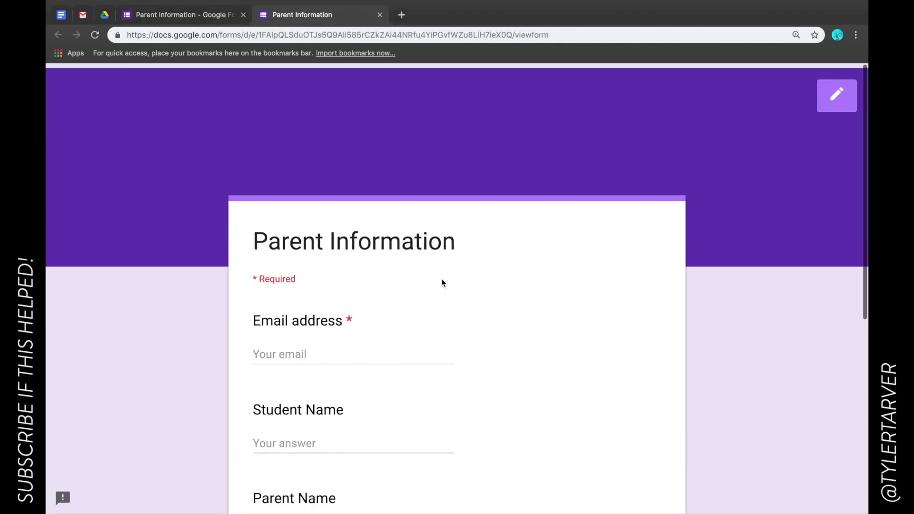
left_click(379, 15)
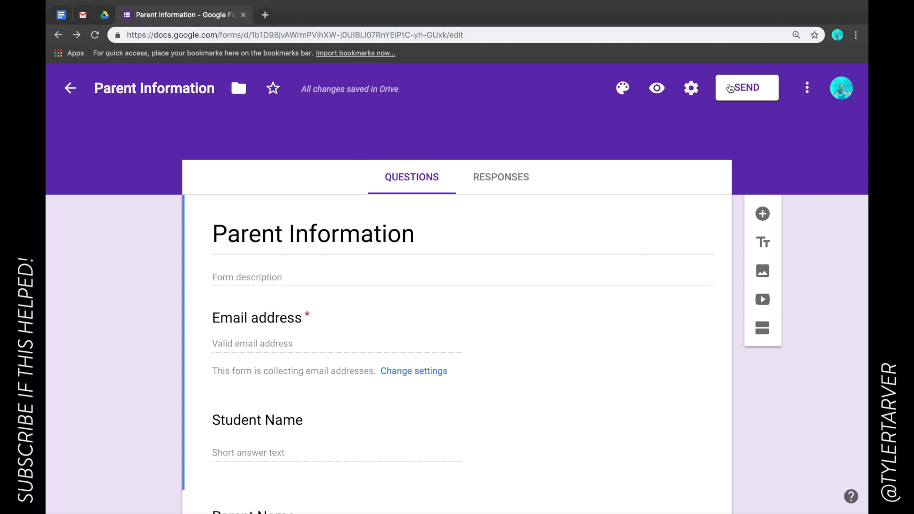
left_click(755, 91)
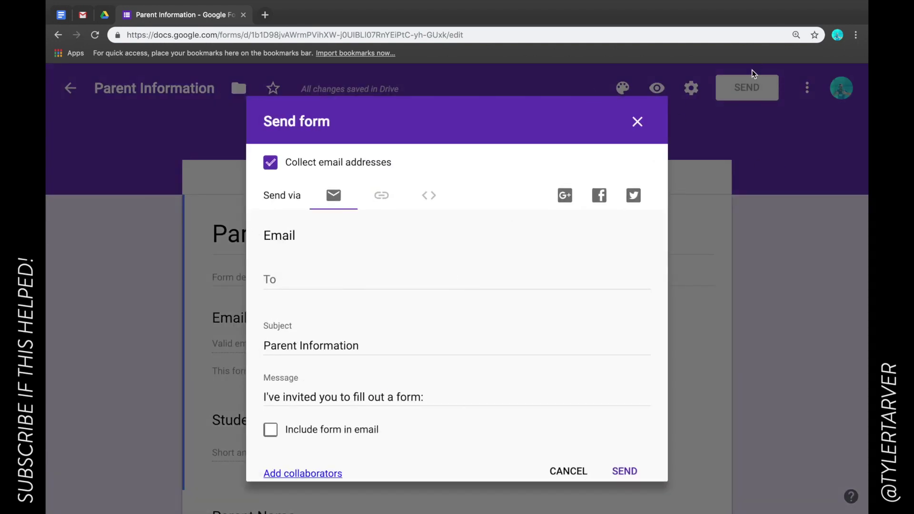
scroll(422, 301, "down", 1)
left_click(299, 456)
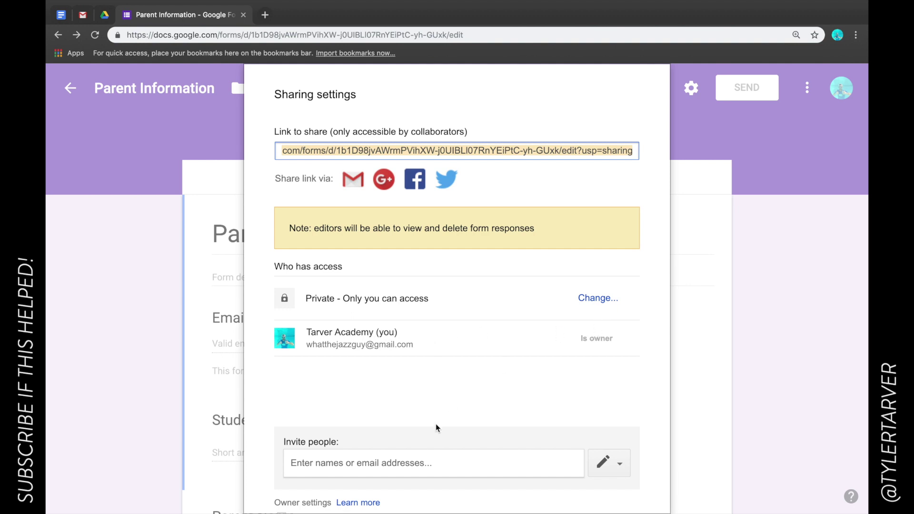
left_click(425, 465)
scroll(383, 433, "down", 3)
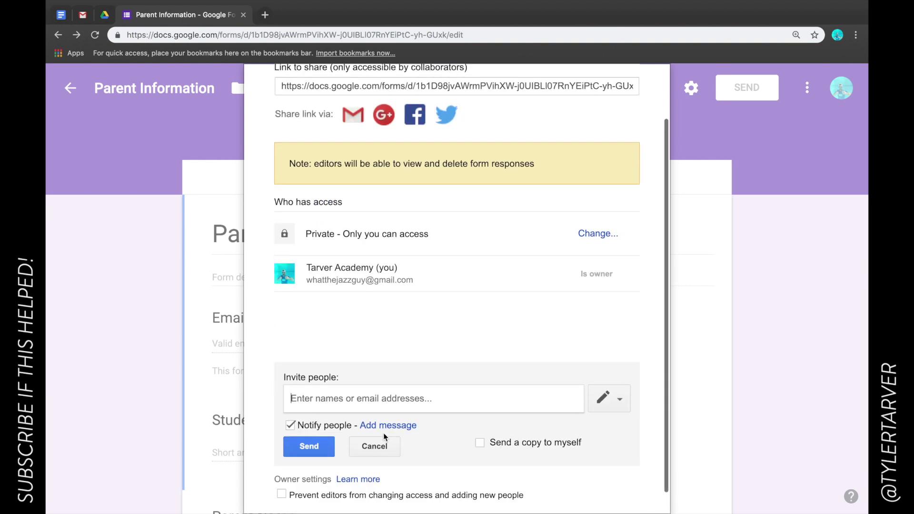
scroll(387, 406, "up", 3)
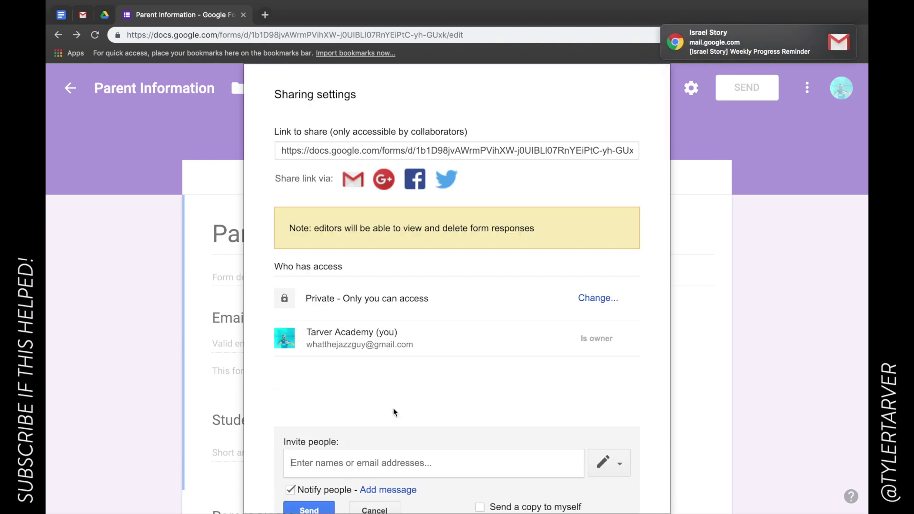
left_click(839, 34)
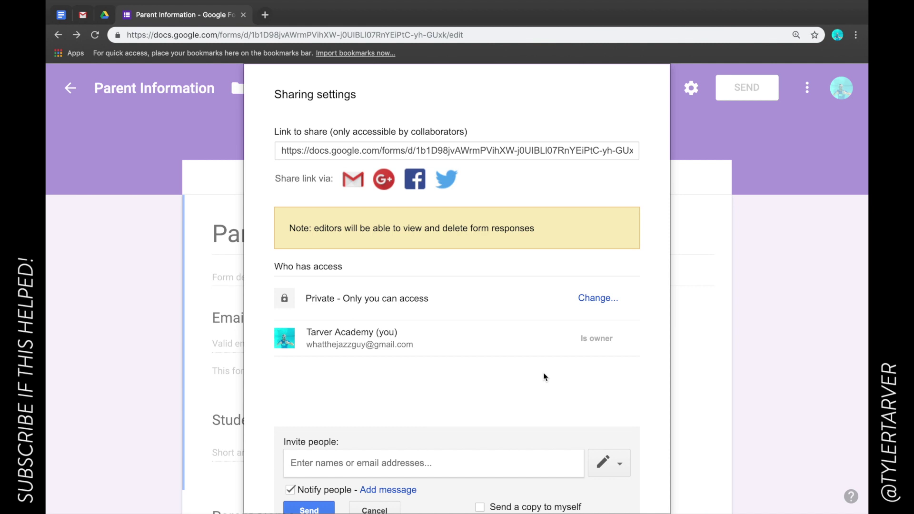
scroll(389, 423, "down", 2)
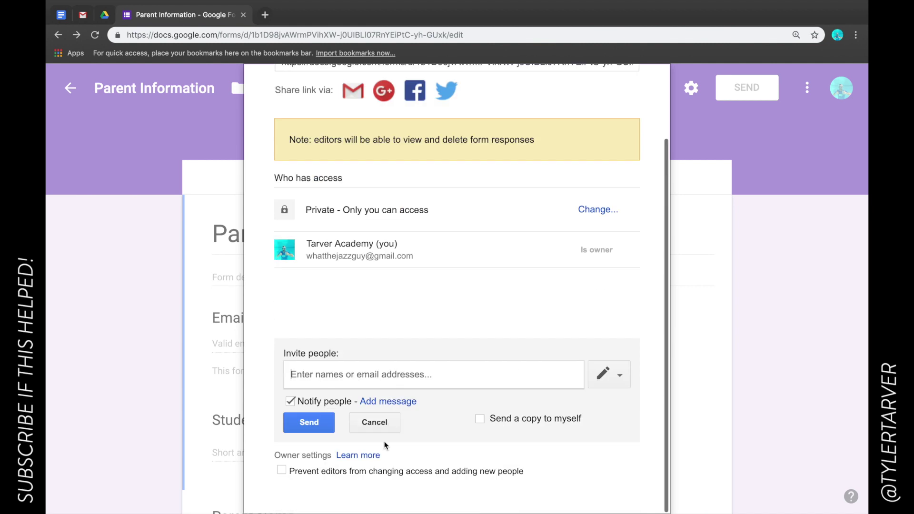
left_click(367, 424)
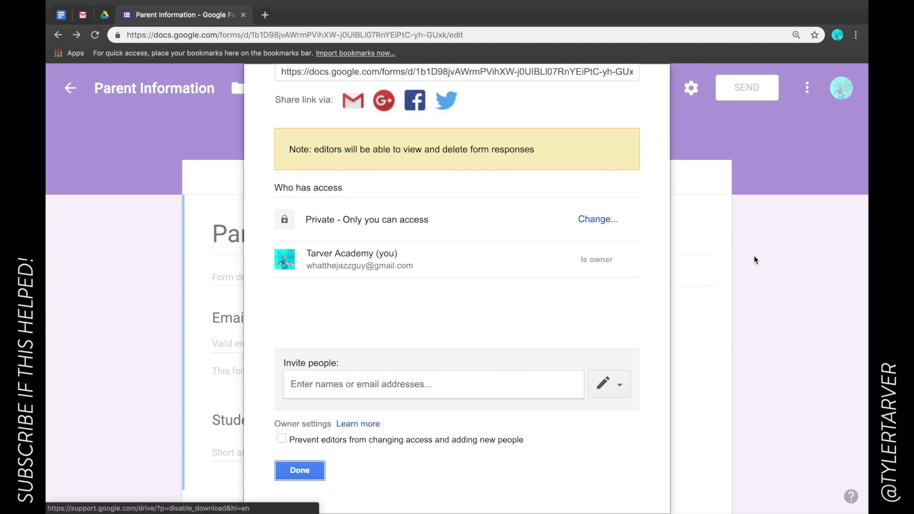
left_click(300, 471)
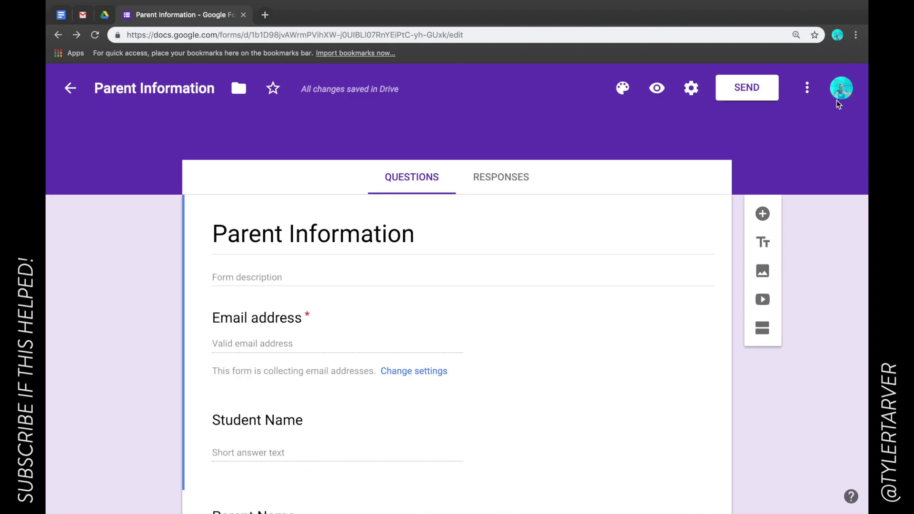
- Reopen the form's sharing settings through More > Add collaborators
left_click(808, 90)
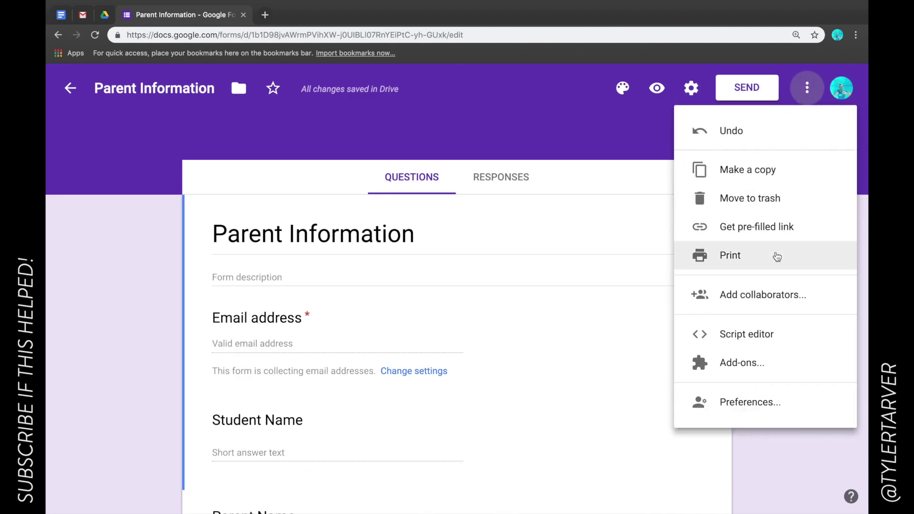
left_click(780, 300)
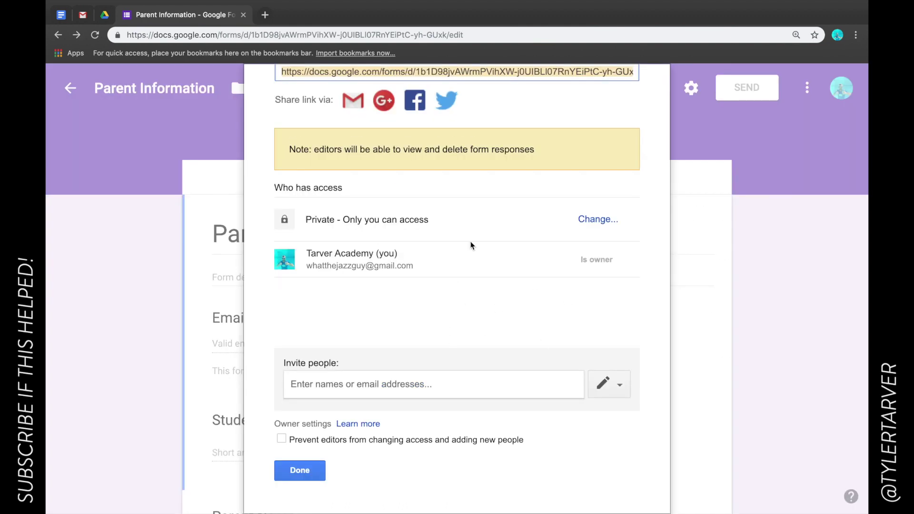
scroll(433, 291, "up", 2)
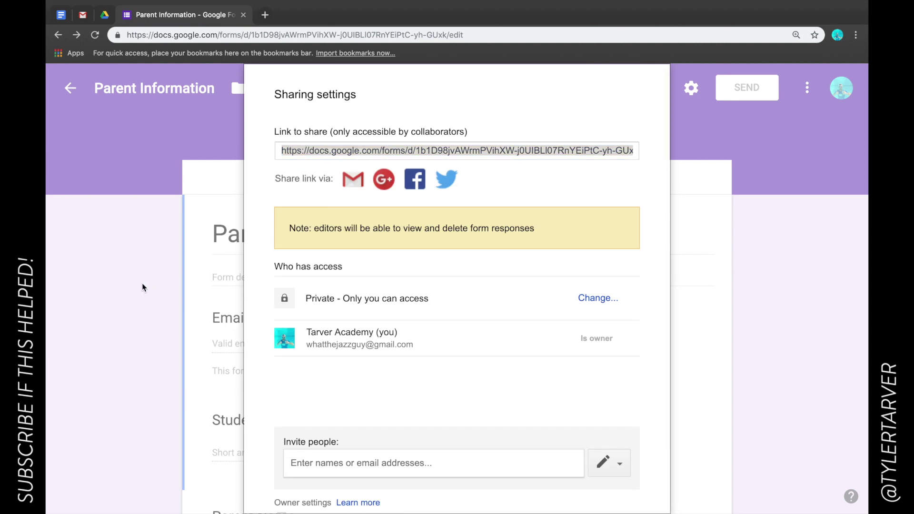